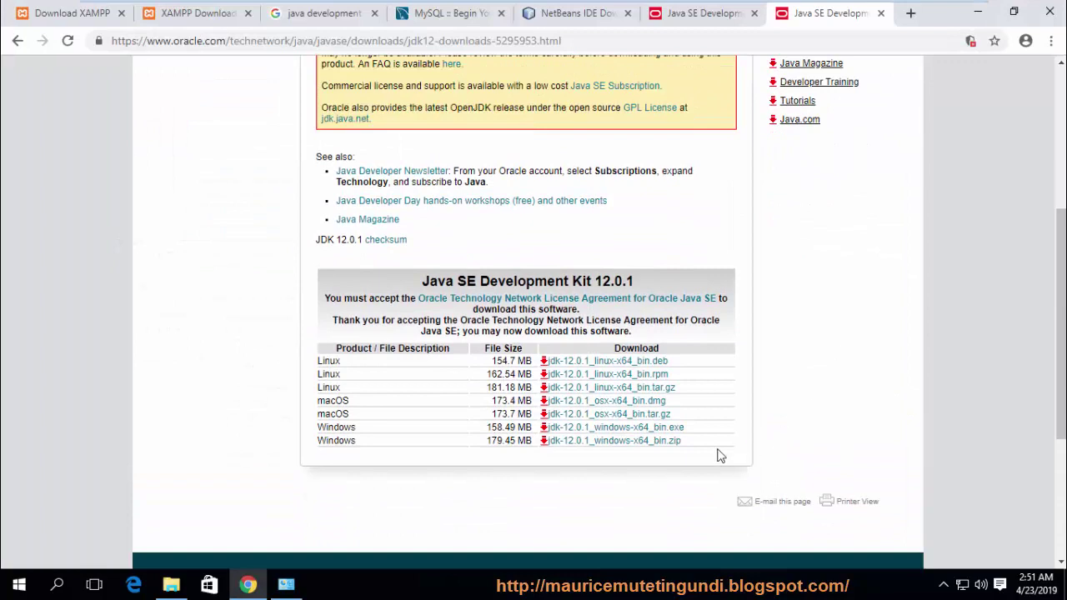
Step: Start downloading jdk-12.0.1_windows-x64_bin.exe from the Oracle page, then pause the download
click(651, 435)
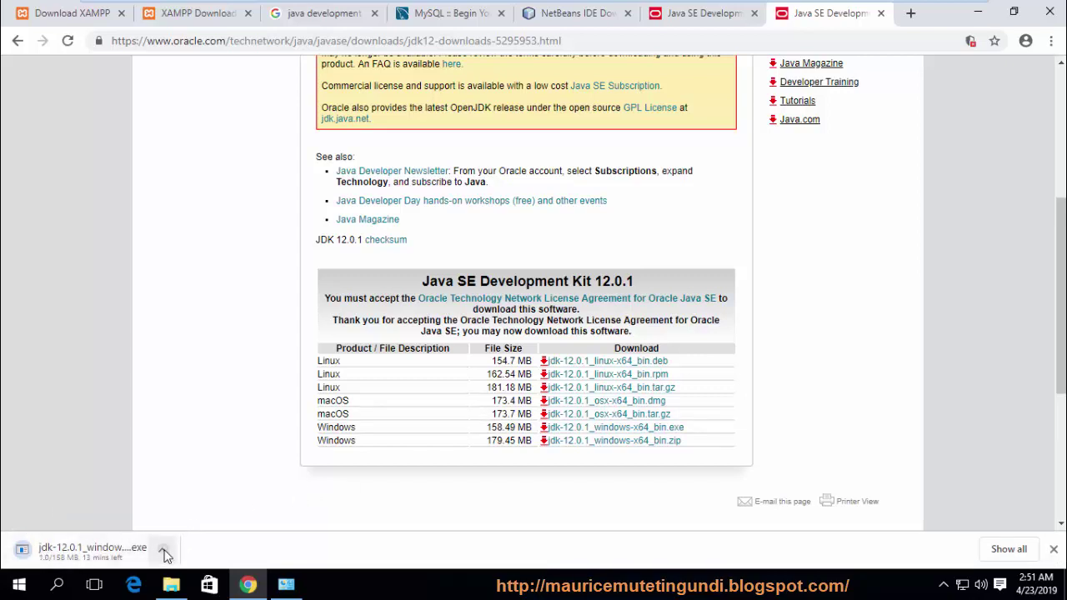
click(164, 549)
click(218, 482)
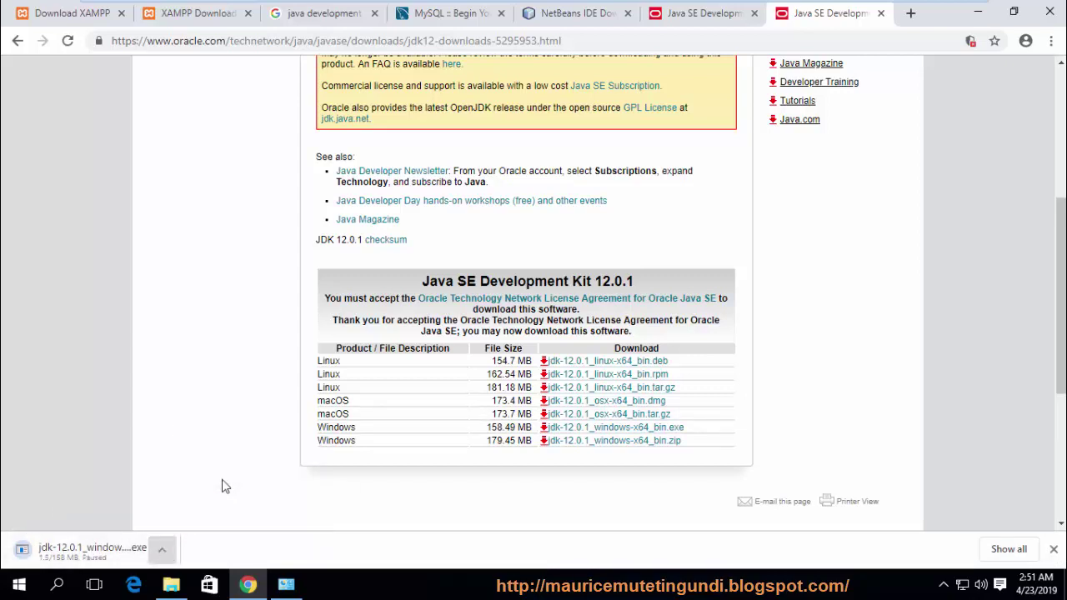
Step: Locate the already downloaded jdk-12.0.1_windows-x64_bin installer in the Downloads folder
click(171, 584)
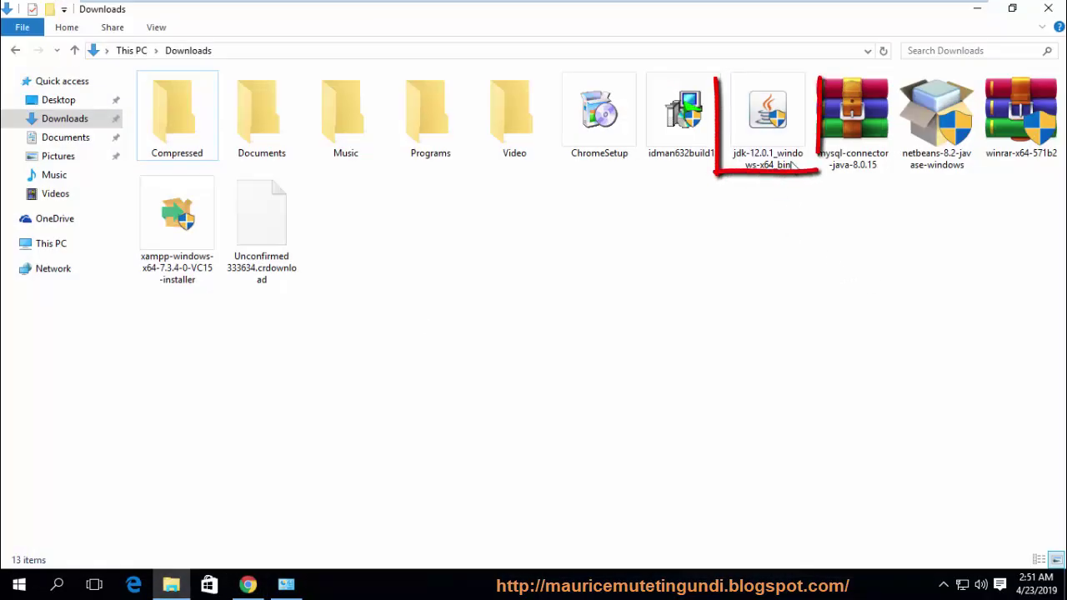
click(752, 124)
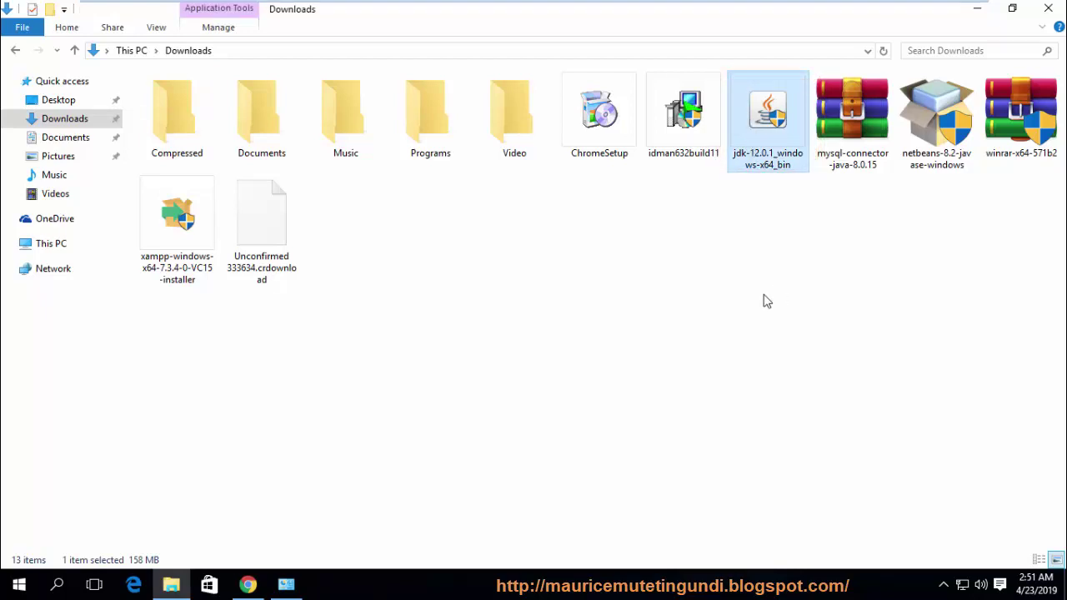
Step: Check whether Java is already installed by running java -version and javac in Command Prompt
click(19, 585)
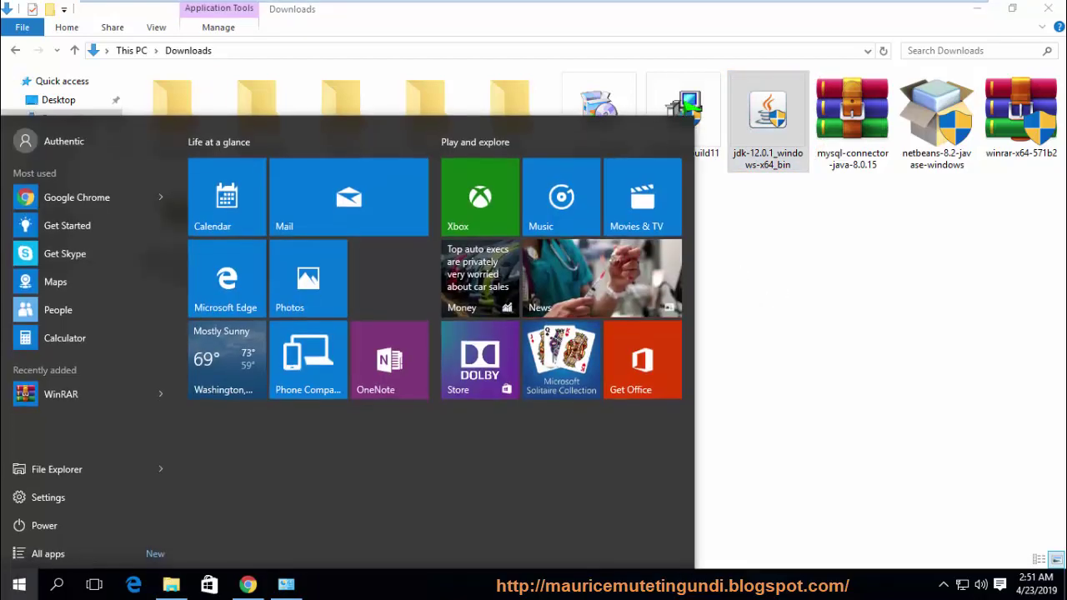
text(cmd)
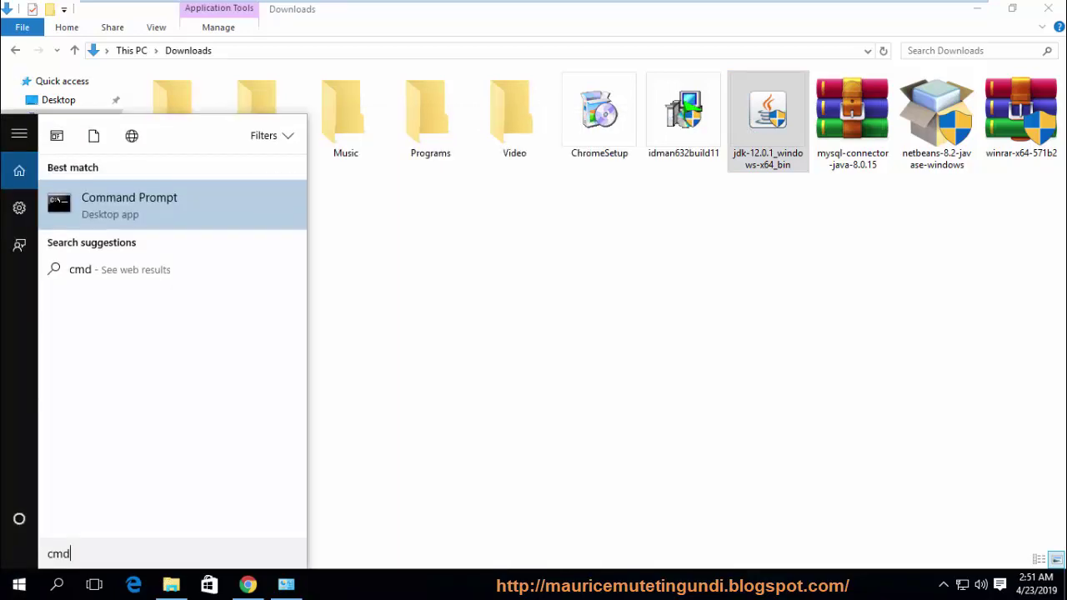
key(Return)
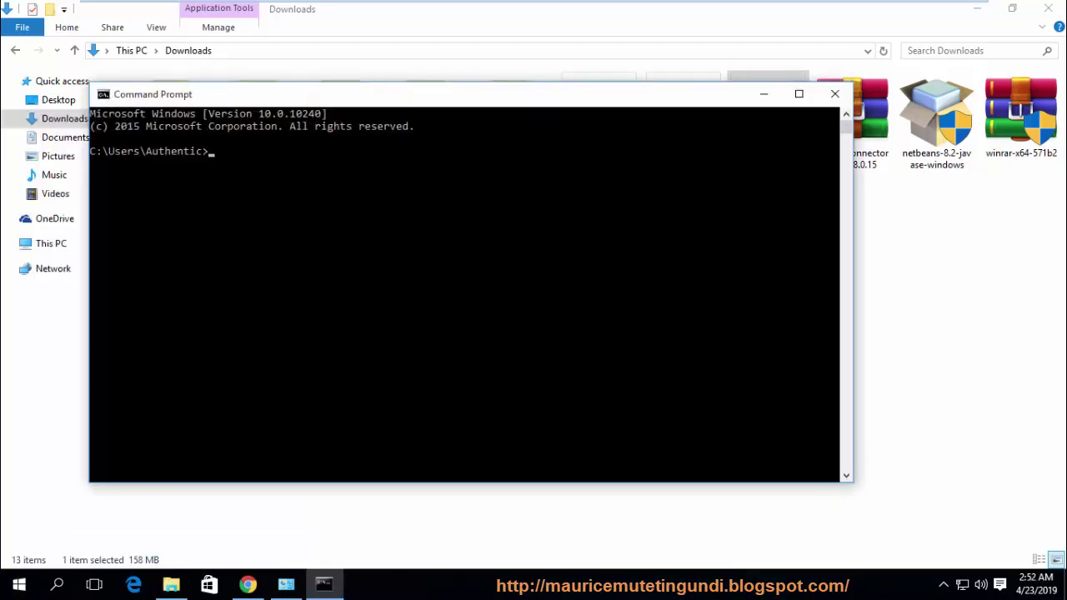
text(java -version)
key(Return)
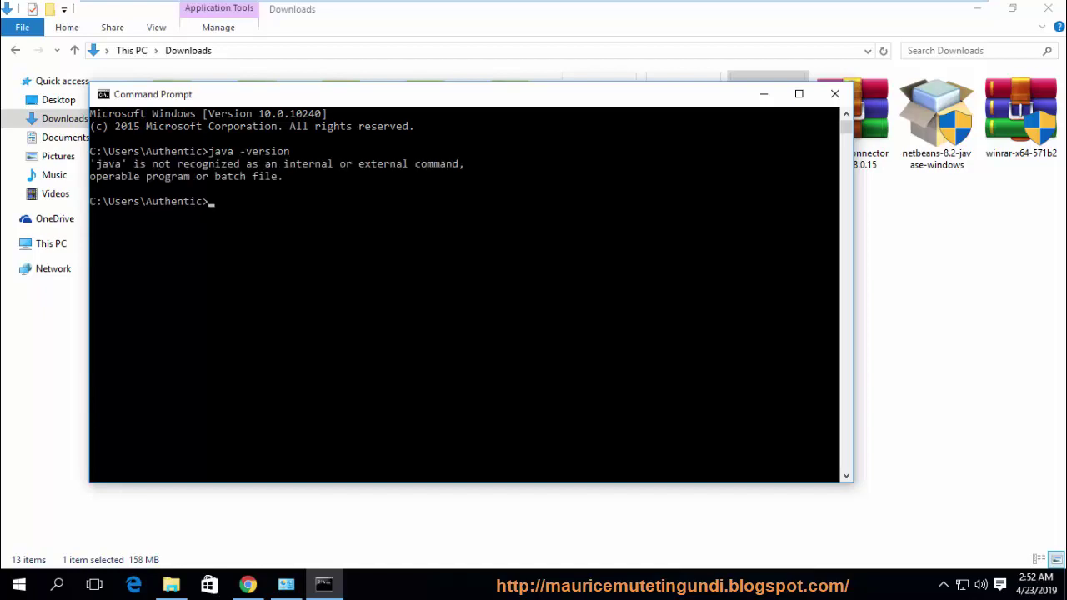
text(javac)
key(Return)
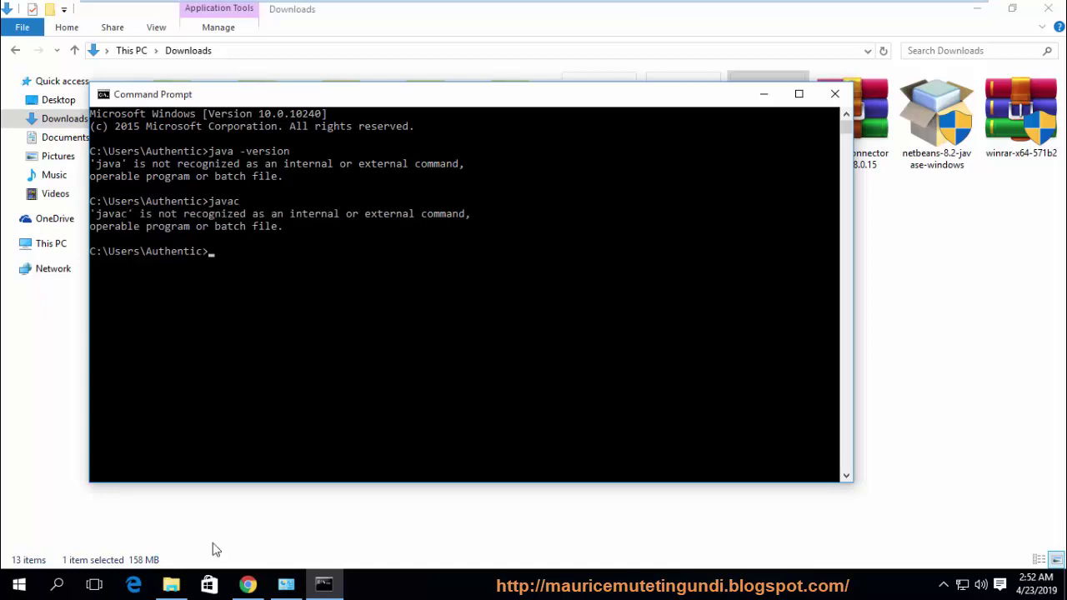
click(832, 97)
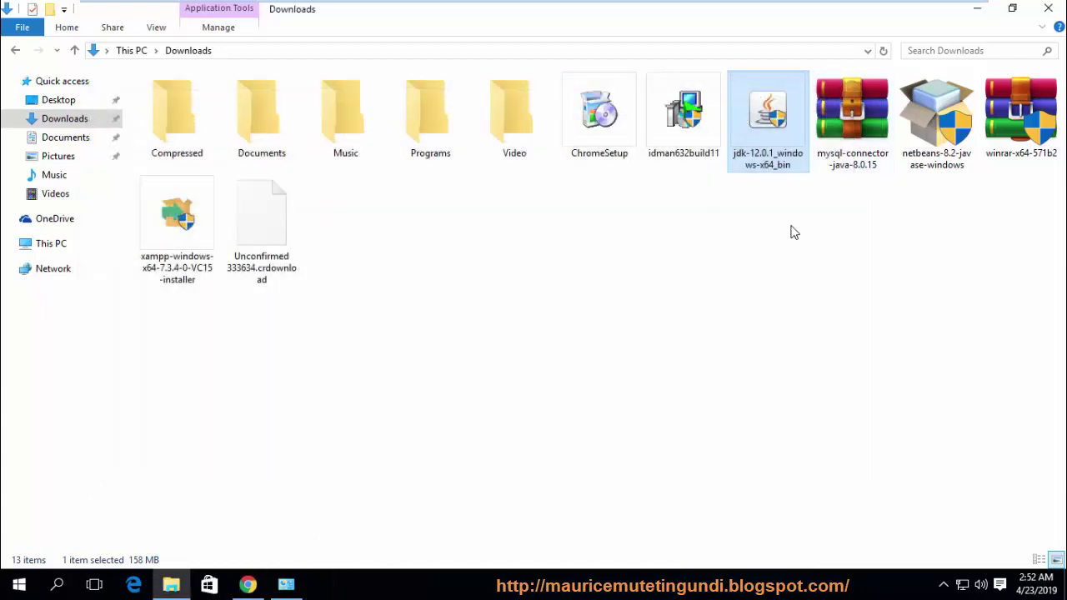
Step: Launch the jdk-12.0.1_windows-x64_bin installer, allow it to make changes, and minimize the Downloads window
double_click(774, 126)
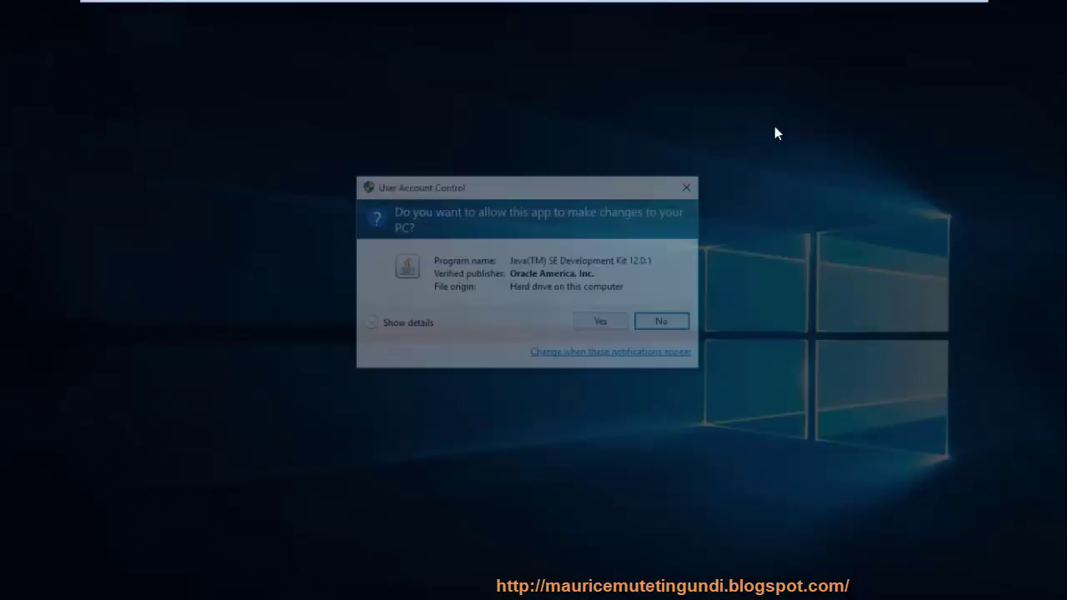
click(601, 325)
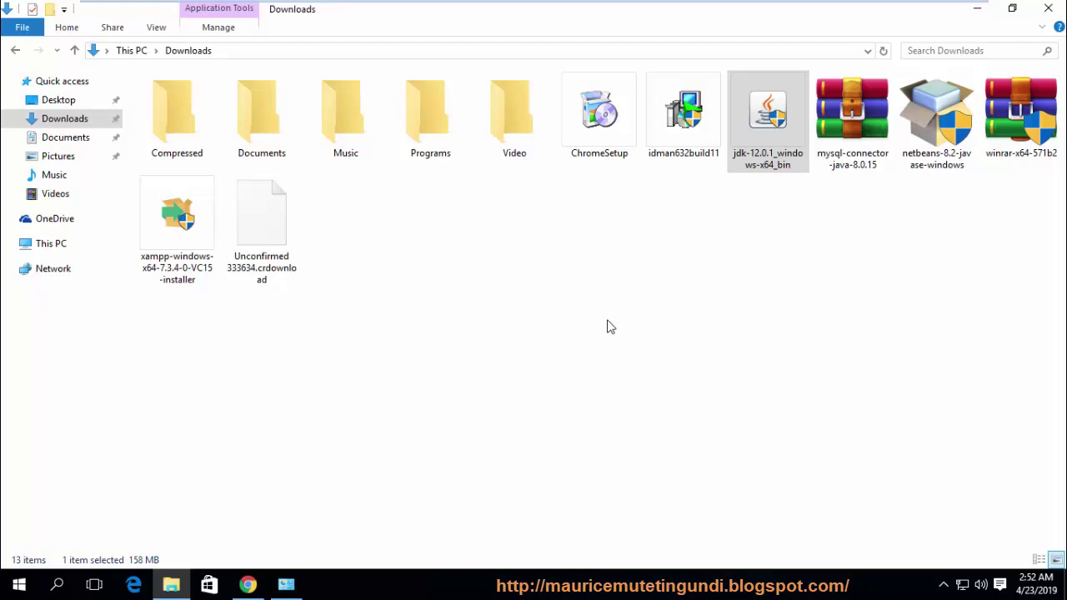
click(977, 10)
click(975, 10)
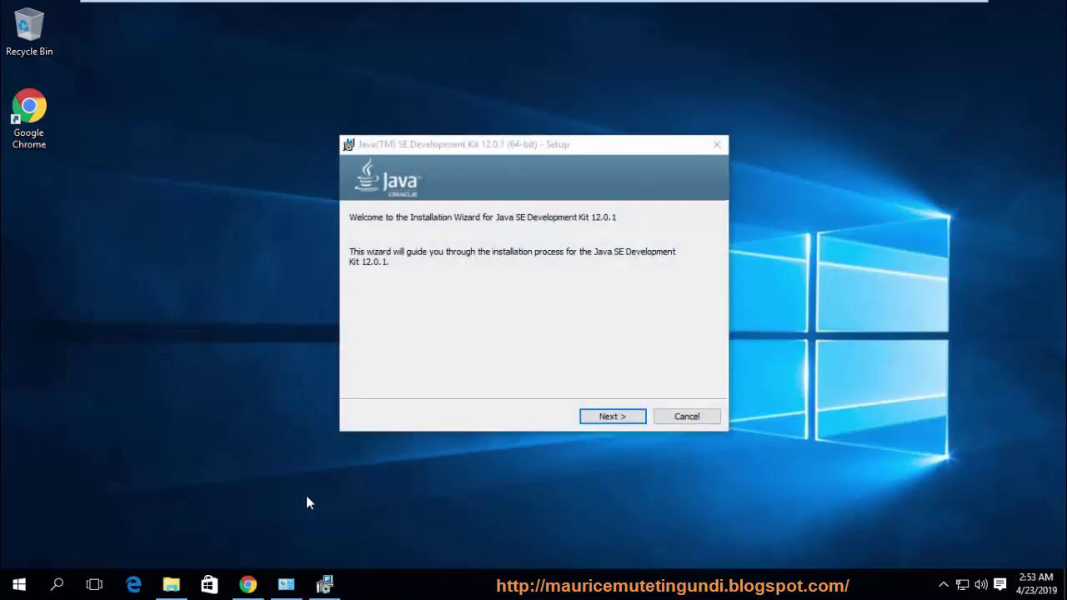
Step: Install Java SE Development Kit 12.0.1 with the default settings and close the finished setup
click(607, 418)
click(616, 419)
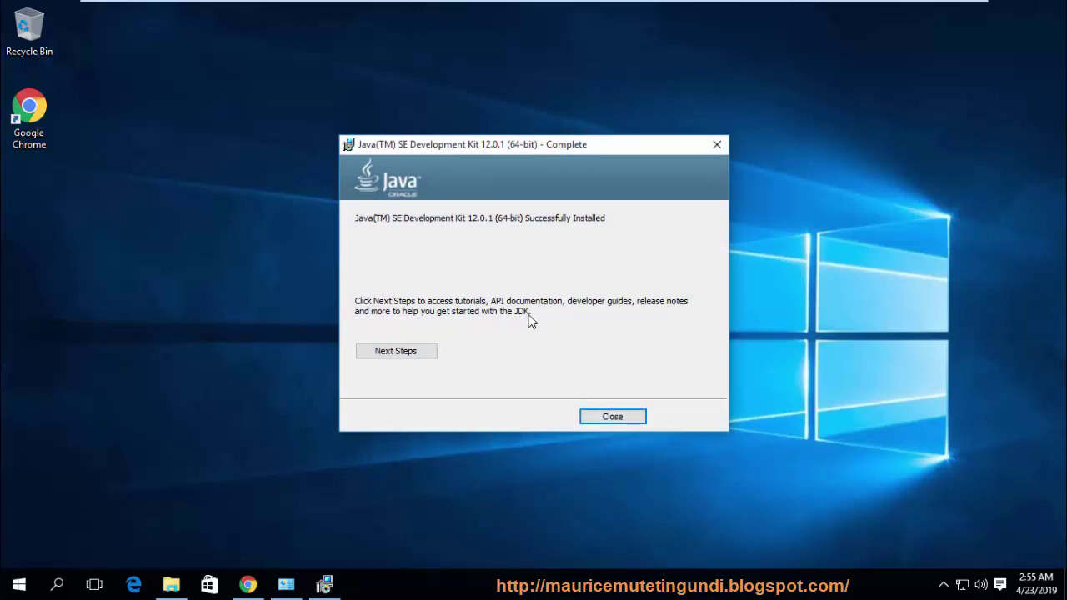
click(627, 424)
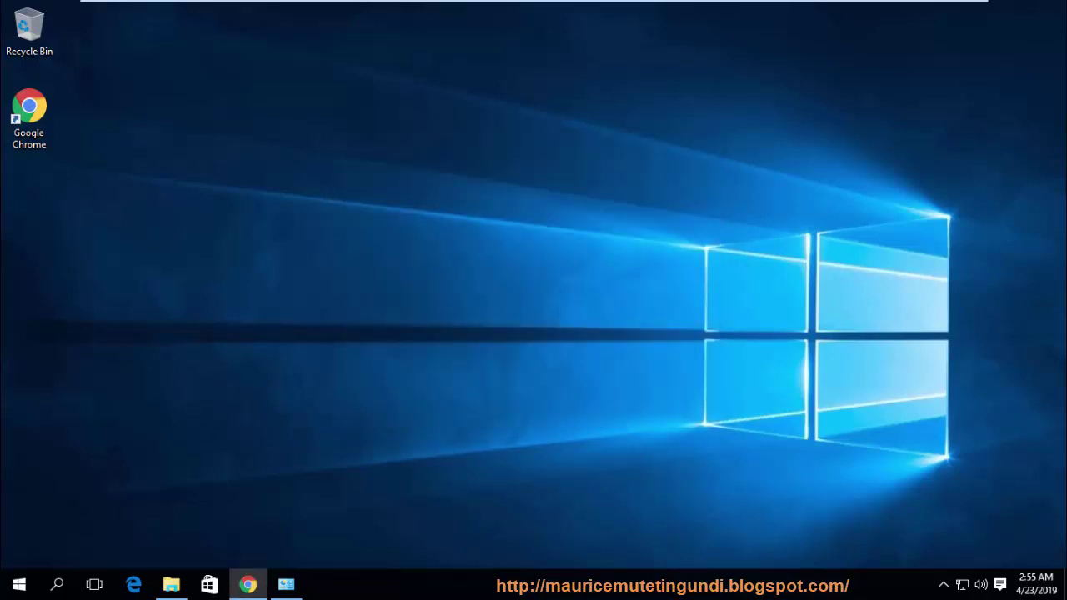
Step: Open the Environment Variables dialog from the advanced system settings of Windows
click(19, 583)
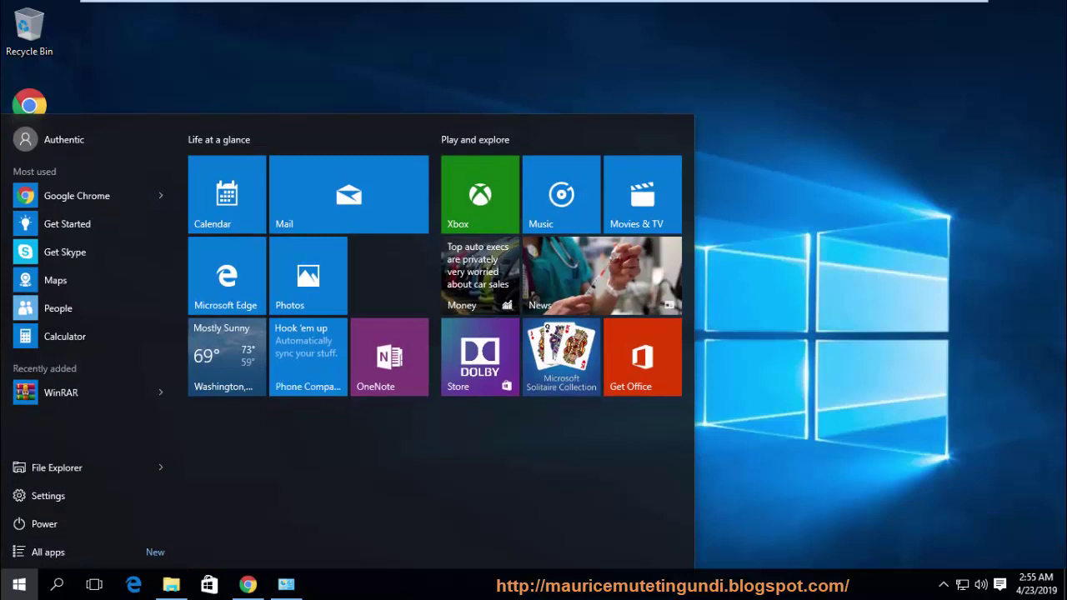
text(System)
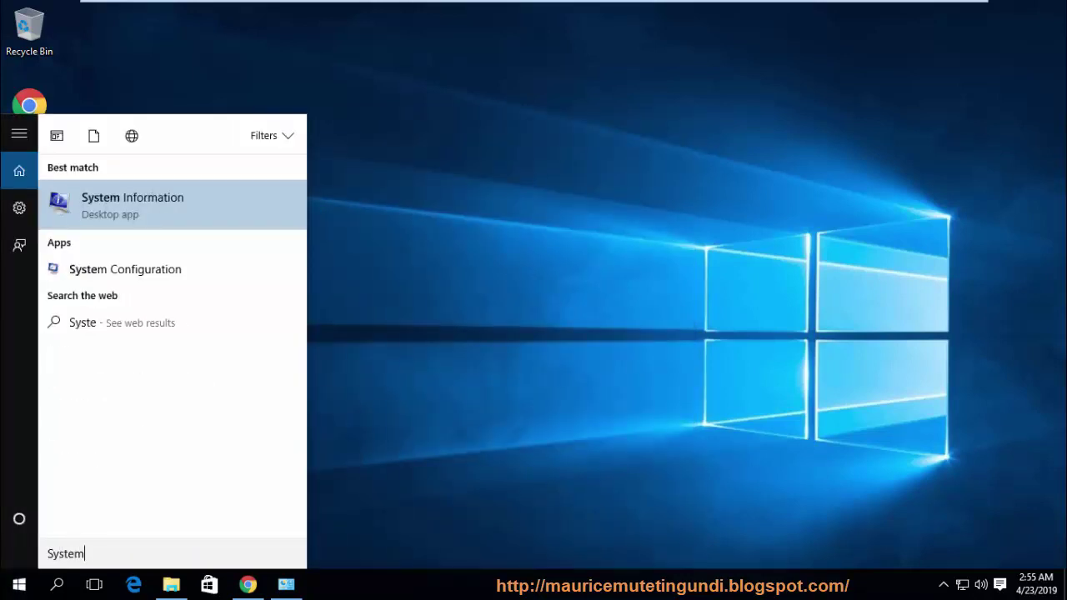
click(148, 250)
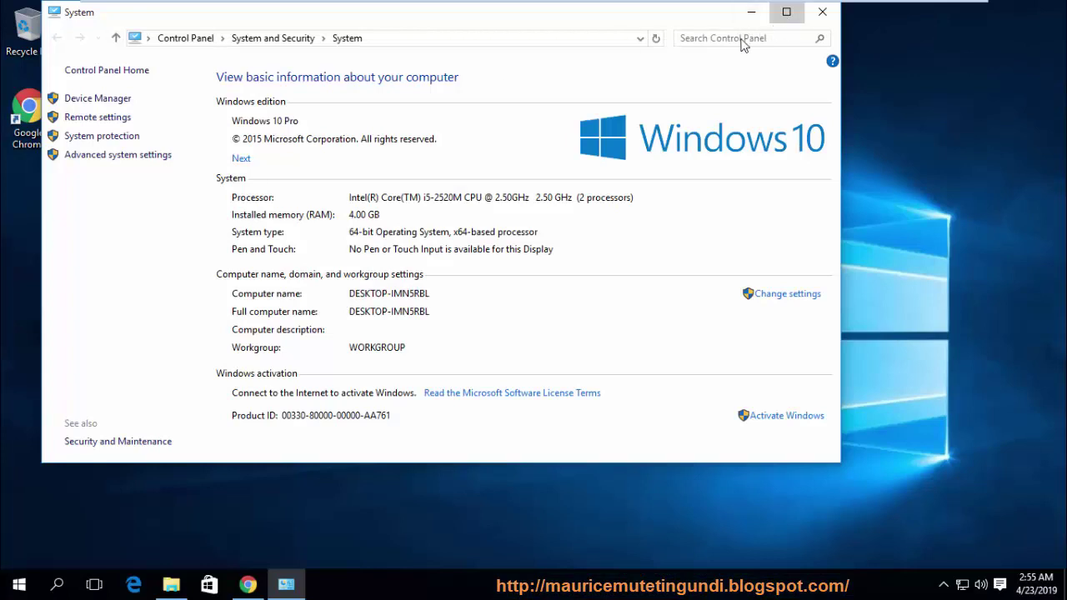
click(786, 12)
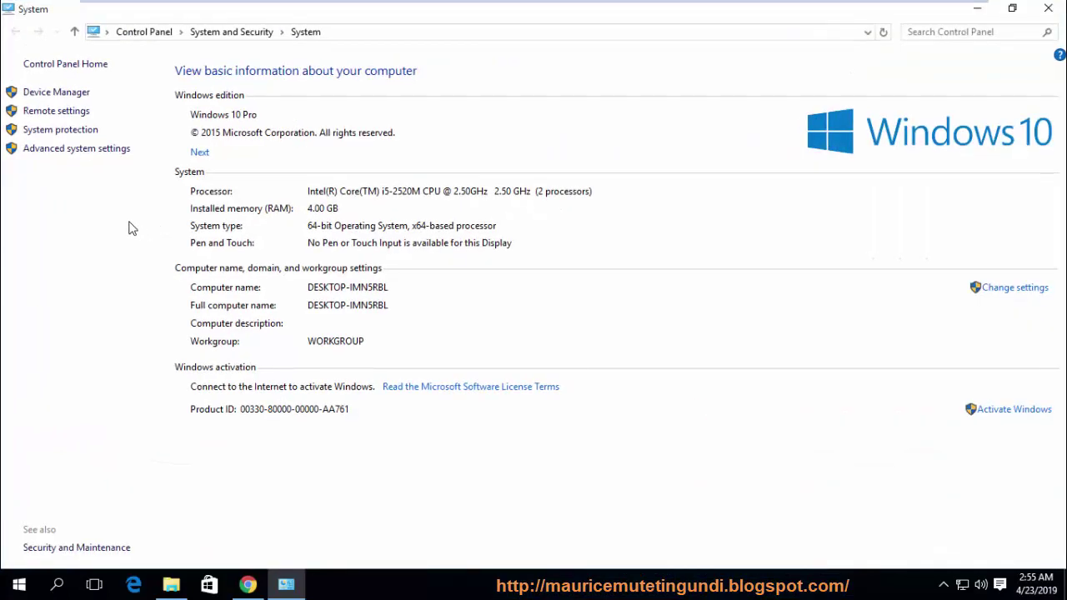
click(84, 159)
click(346, 386)
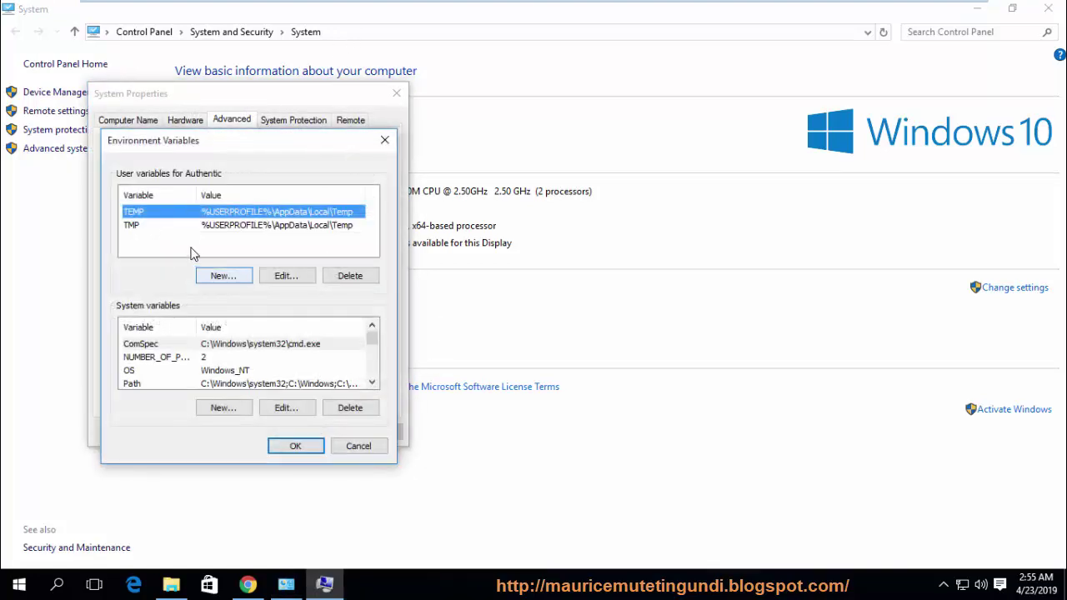
Step: Open the Path system variable for editing and move its edit dialog off the variable lists
scroll(298, 358, down, 1)
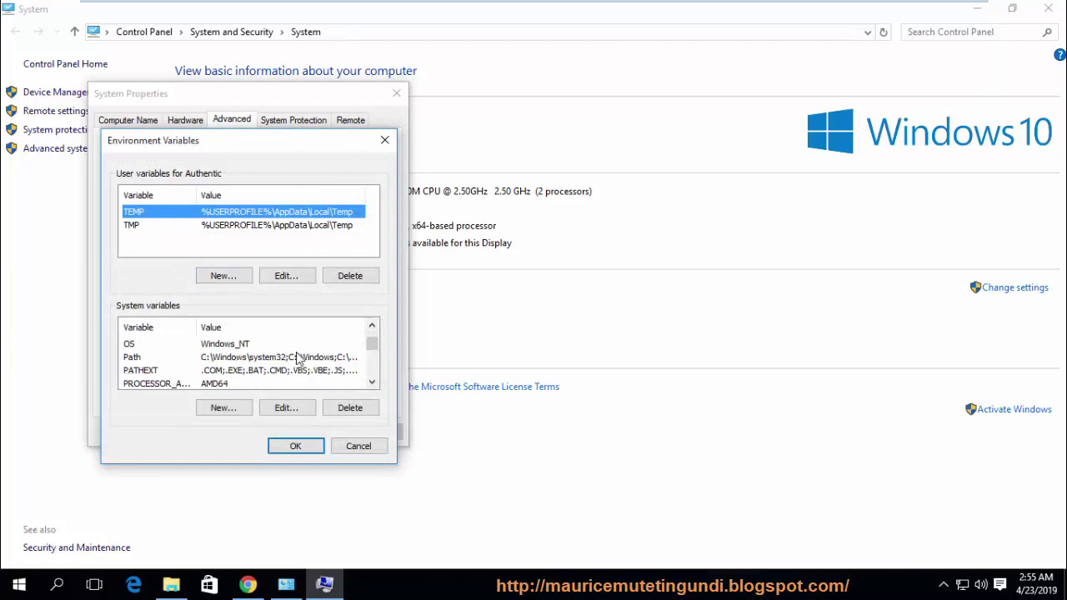
scroll(297, 354, down, 1)
scroll(296, 352, up, 1)
click(290, 358)
click(290, 408)
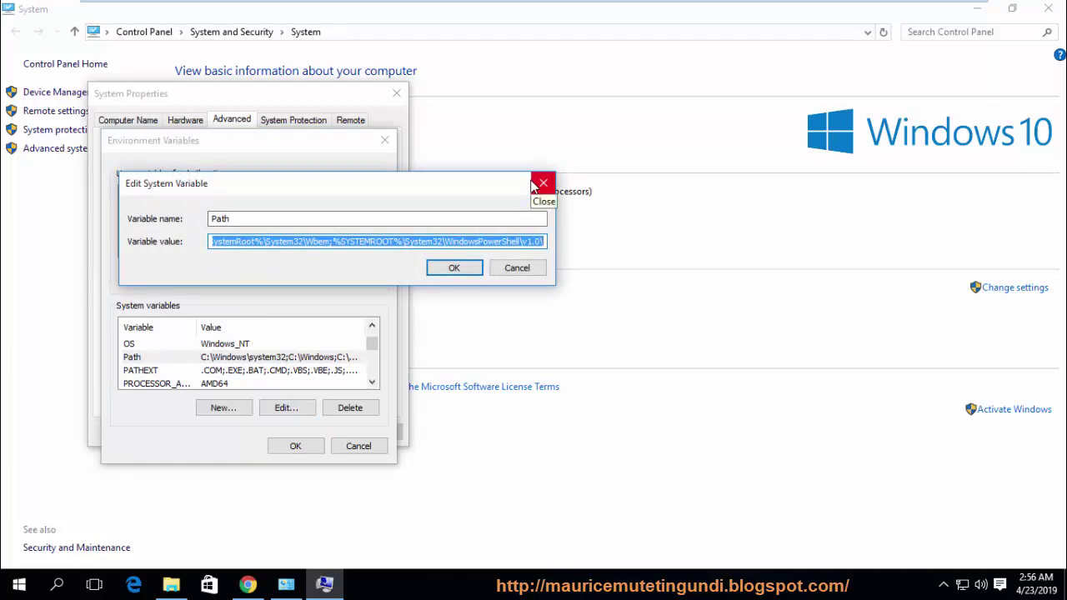
click(512, 242)
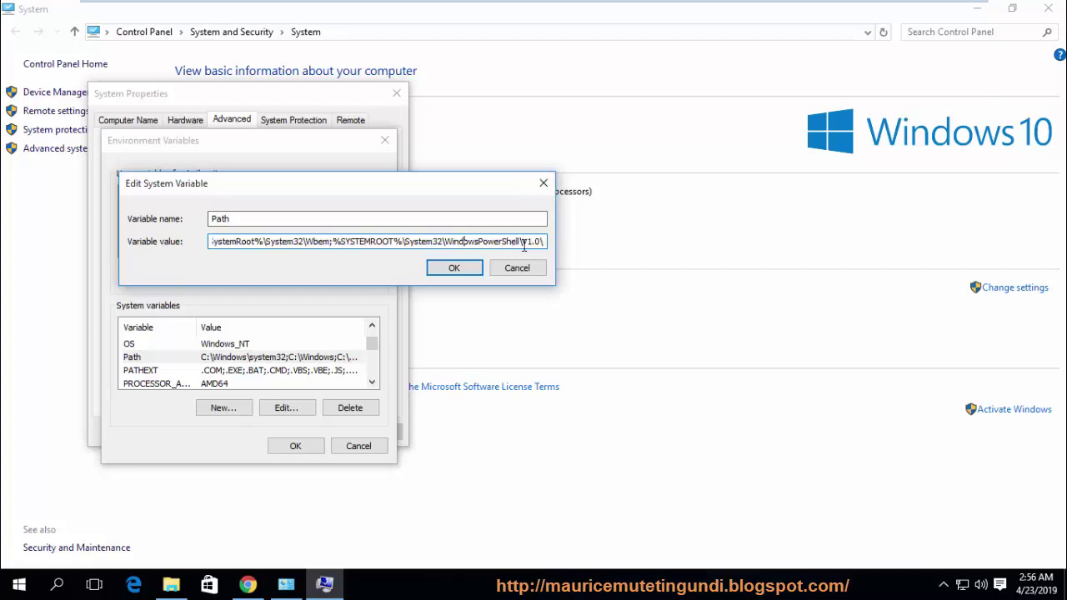
key(shift+End)
click(526, 242)
drag(314, 187, 409, 122)
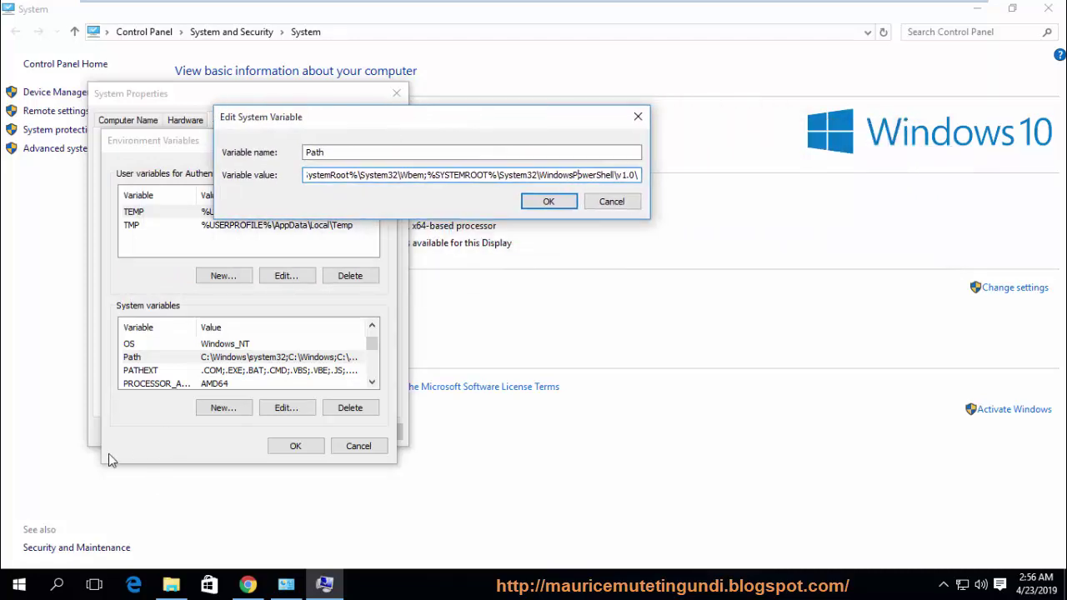
Step: Test whether the javac command is recognized in a new Command Prompt, and close the prompt
click(18, 584)
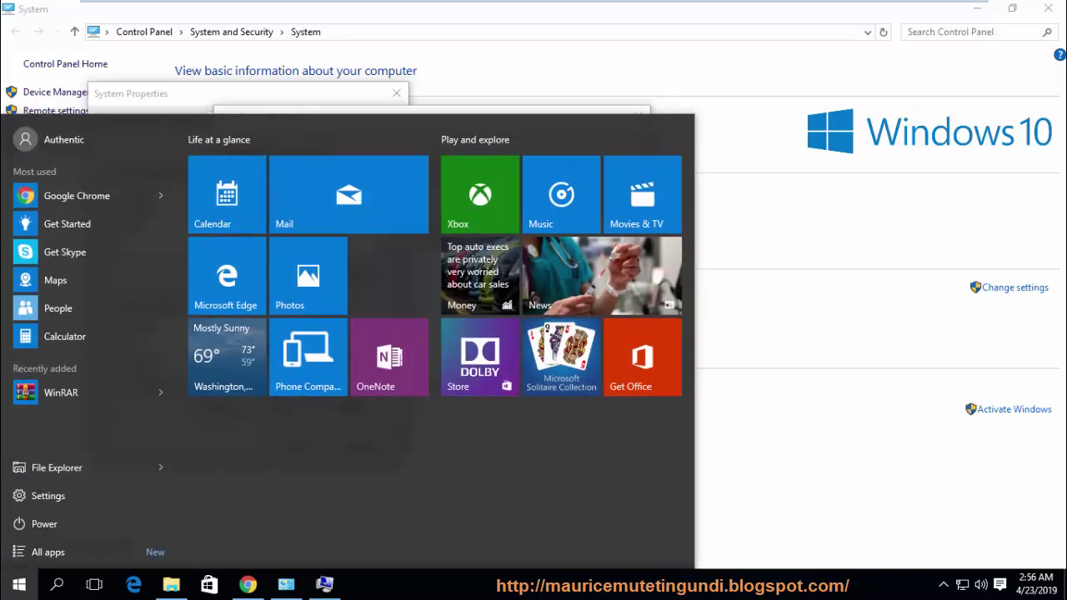
text(cmd)
key(Return)
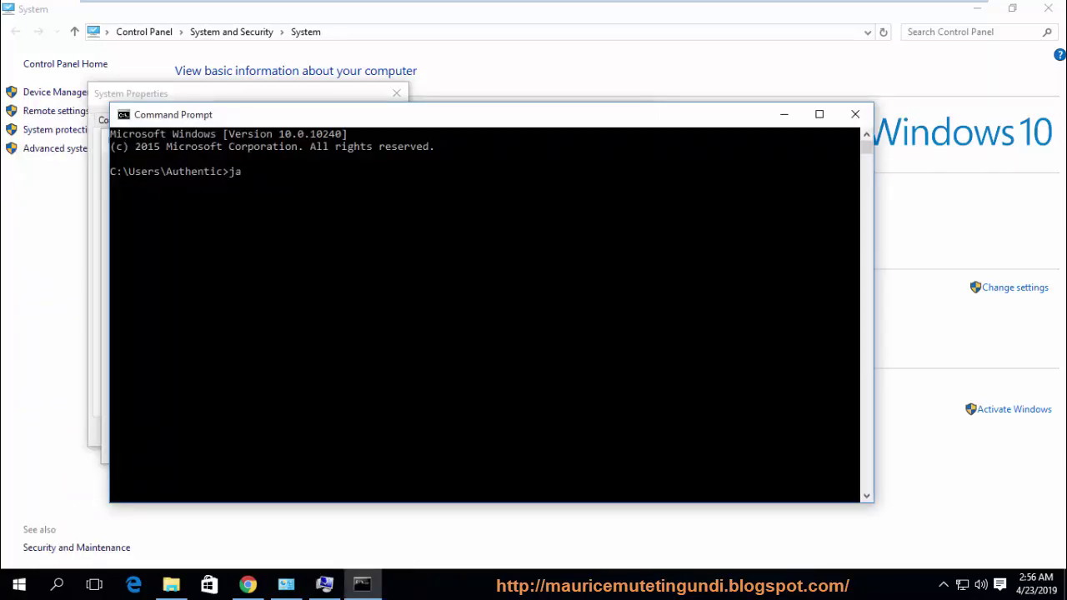
text(javac)
key(Return)
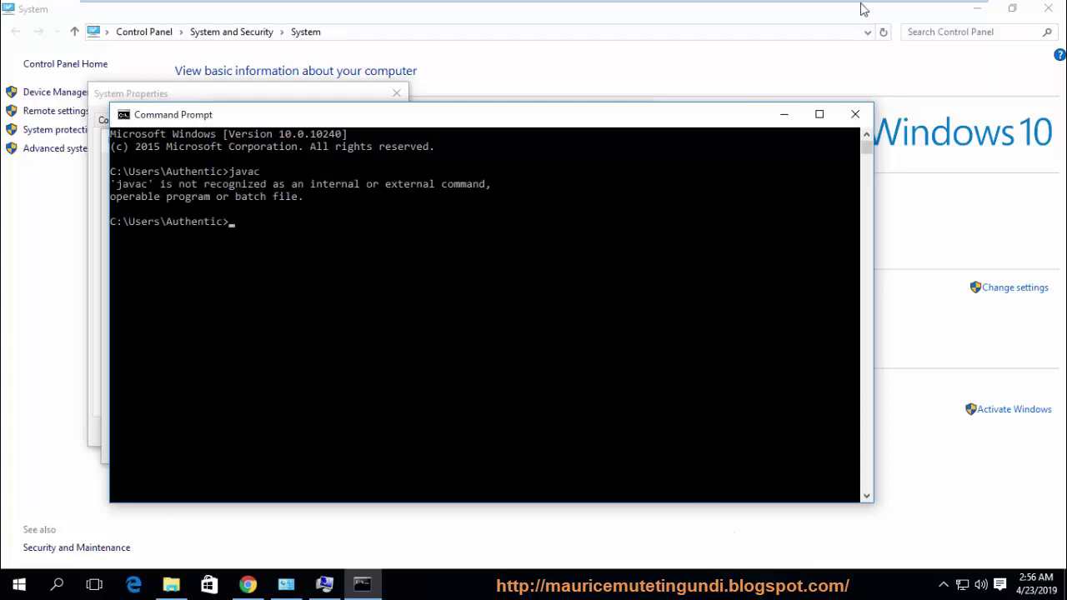
click(855, 114)
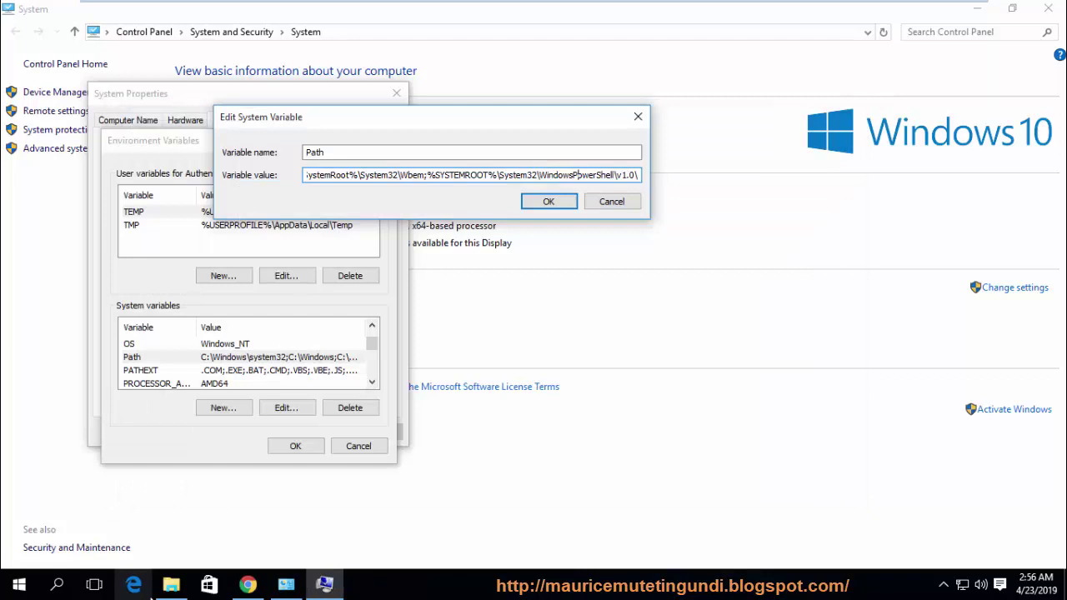
Step: Browse in File Explorer to C:\Program Files\Java\jdk-12.0.1\bin
click(170, 585)
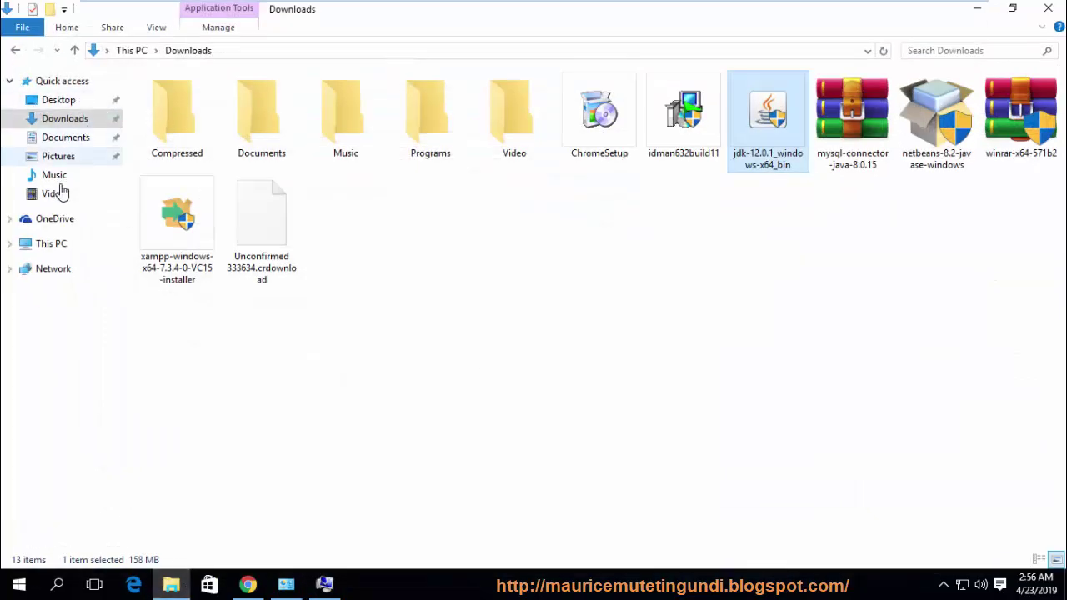
click(58, 245)
double_click(244, 227)
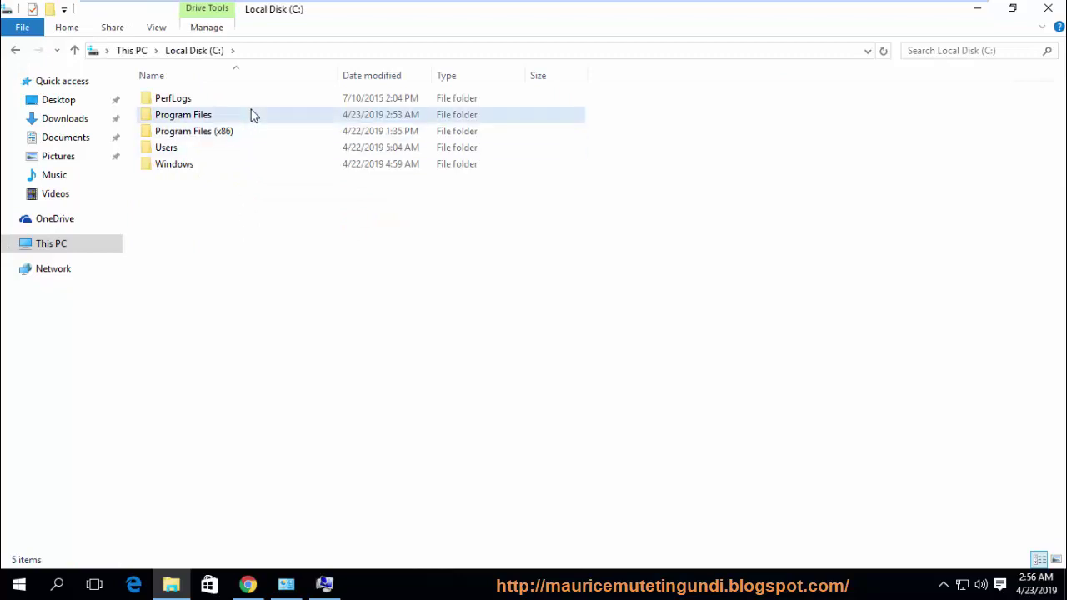
double_click(253, 114)
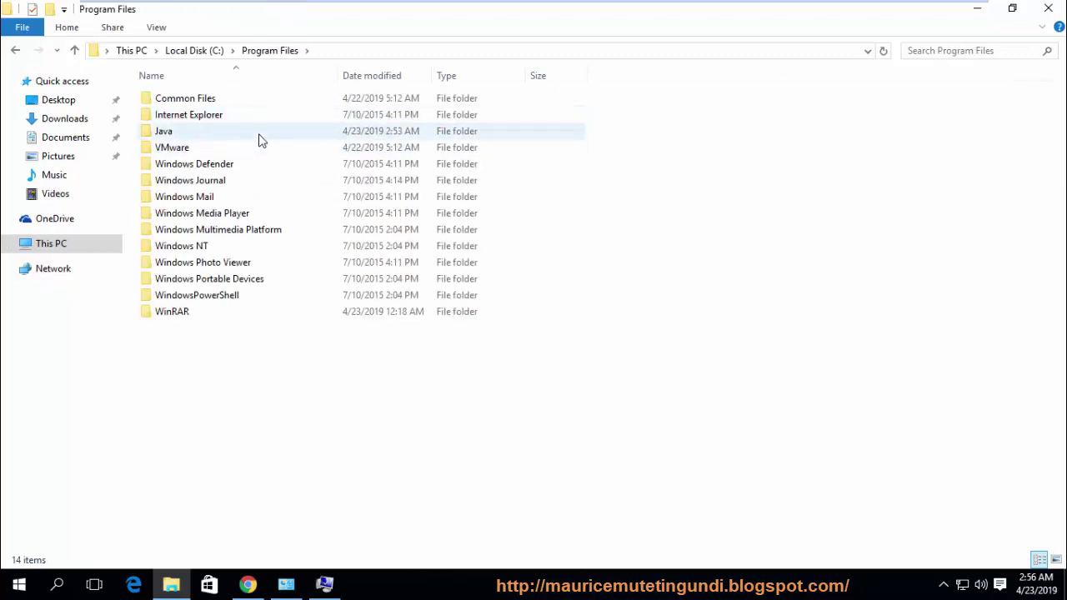
double_click(258, 133)
click(265, 100)
double_click(265, 100)
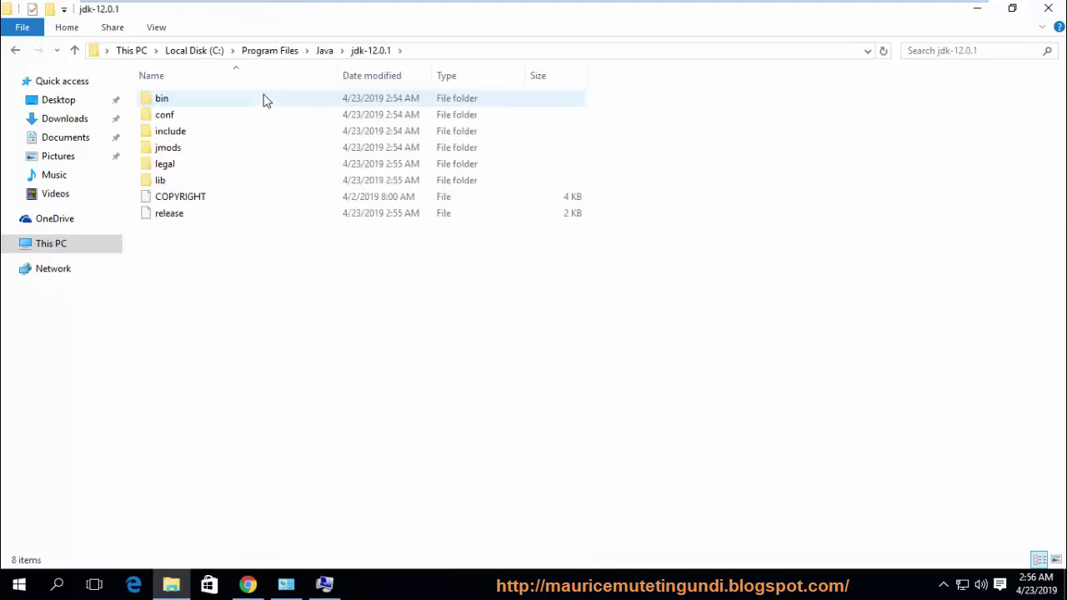
click(262, 100)
double_click(262, 100)
Step: Copy the full path of the JDK bin folder and return to the Path variable's edit dialog
click(548, 51)
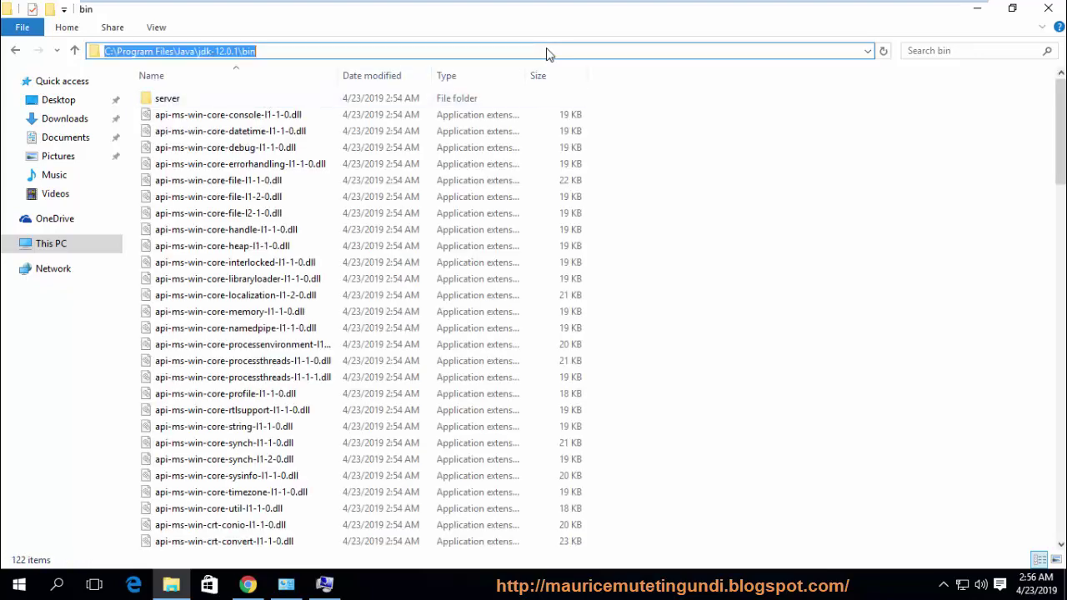
right_click(547, 52)
click(567, 100)
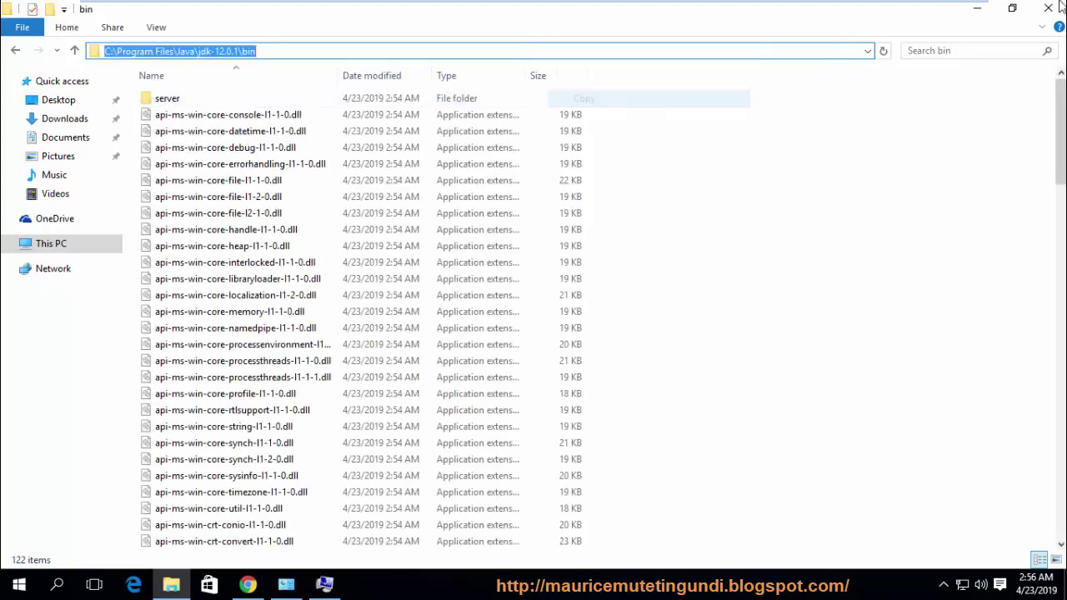
click(976, 7)
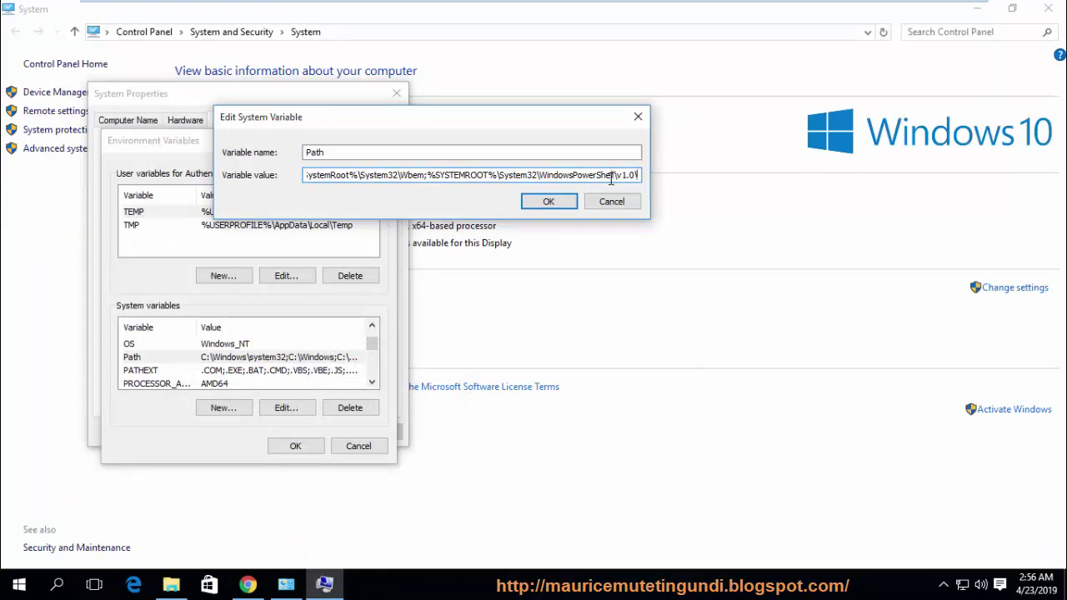
Step: Append ;C:\Program Files\Java\jdk-12.0.1\bin to the Path system variable's value, and save the changes back out to the desktop
text(;)
key(ctrl+v)
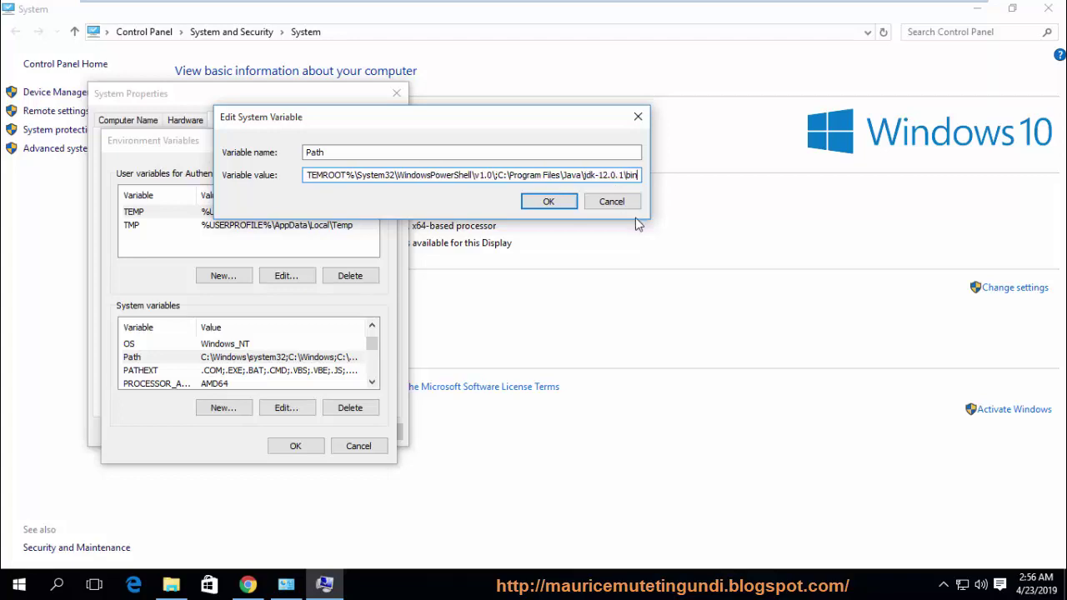
click(548, 204)
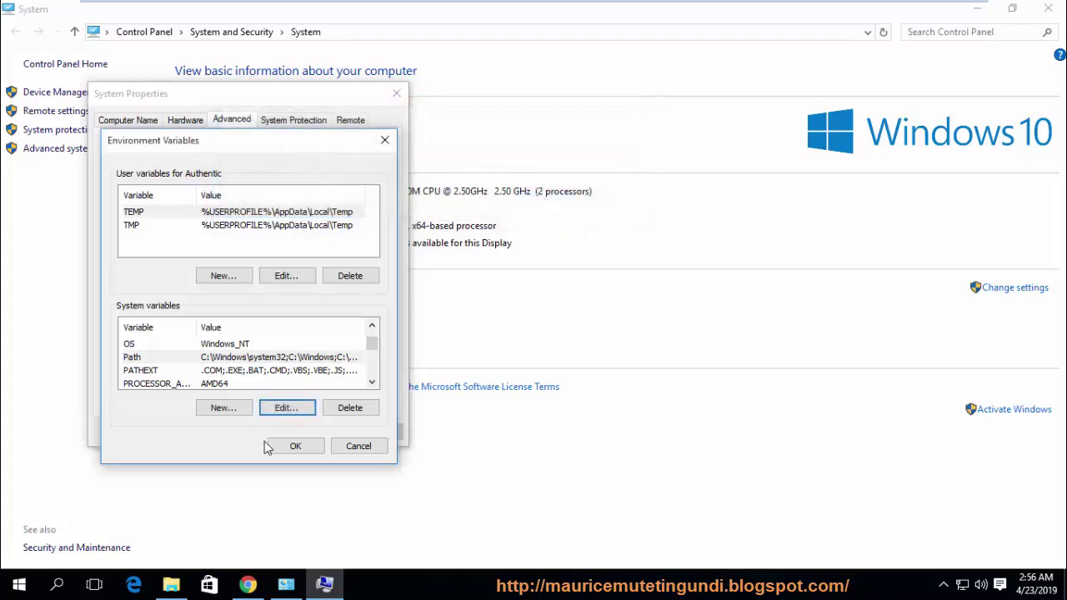
click(295, 447)
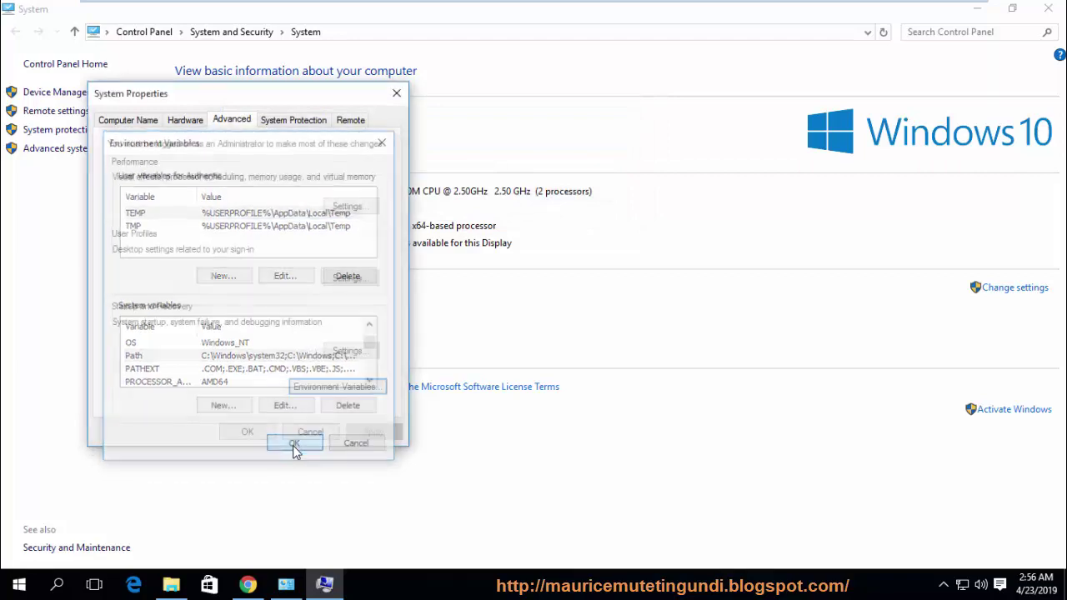
click(247, 432)
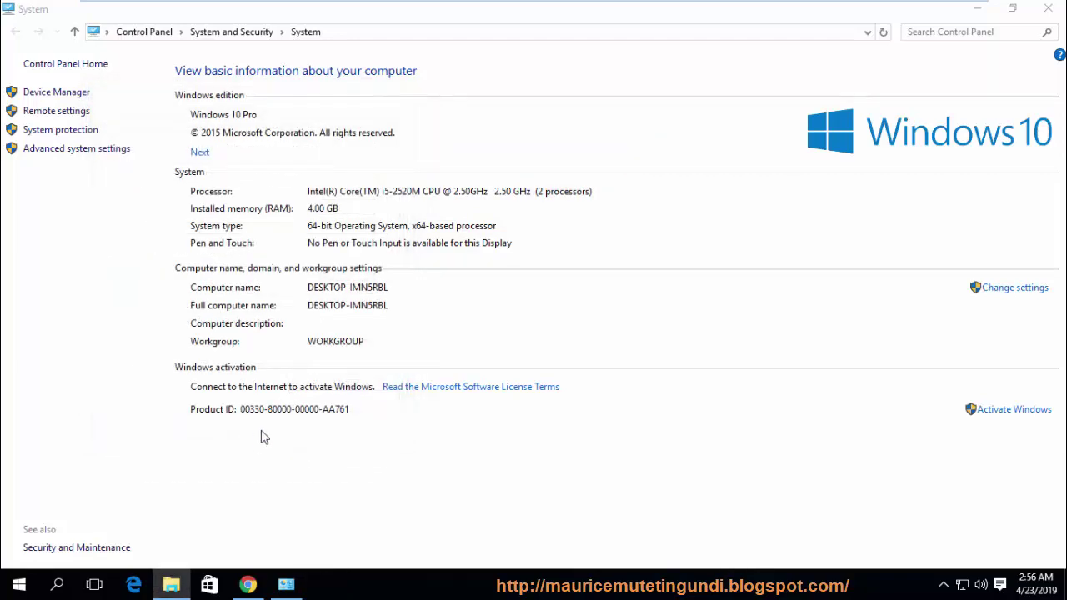
click(977, 8)
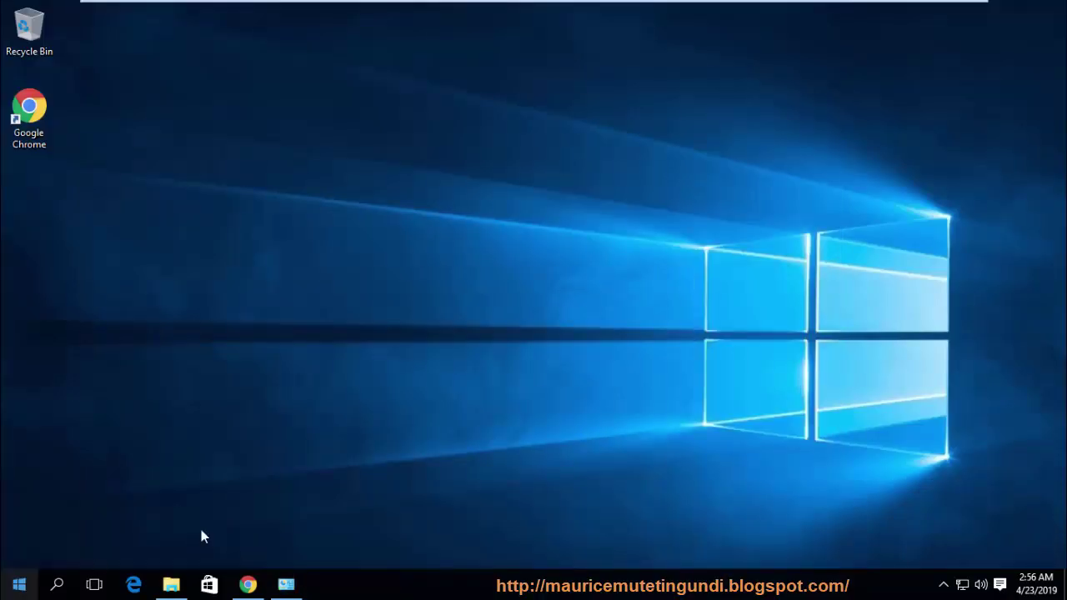
Step: Open a new Command Prompt and run java -version and javac to test the Java installation and Path setting
click(3, 588)
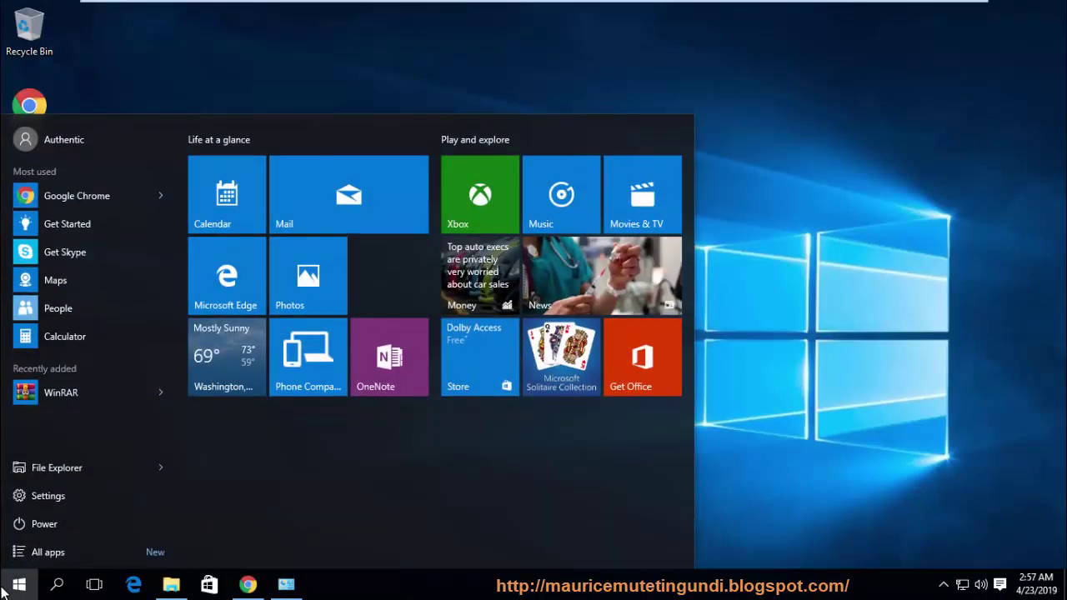
text(cmd)
key(Return)
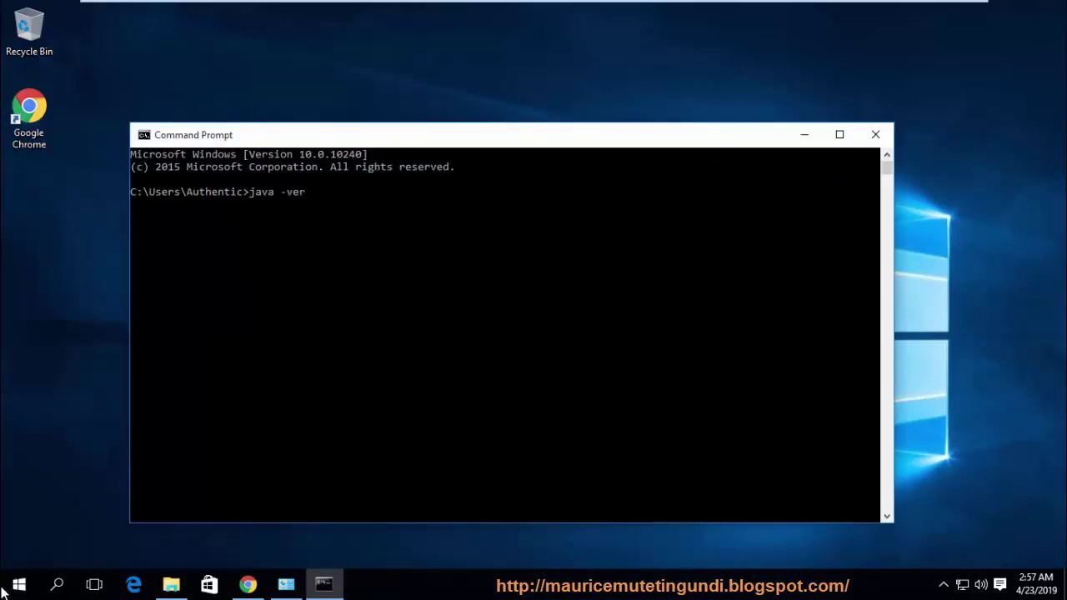
text(java -version)
key(Return)
key(Up)
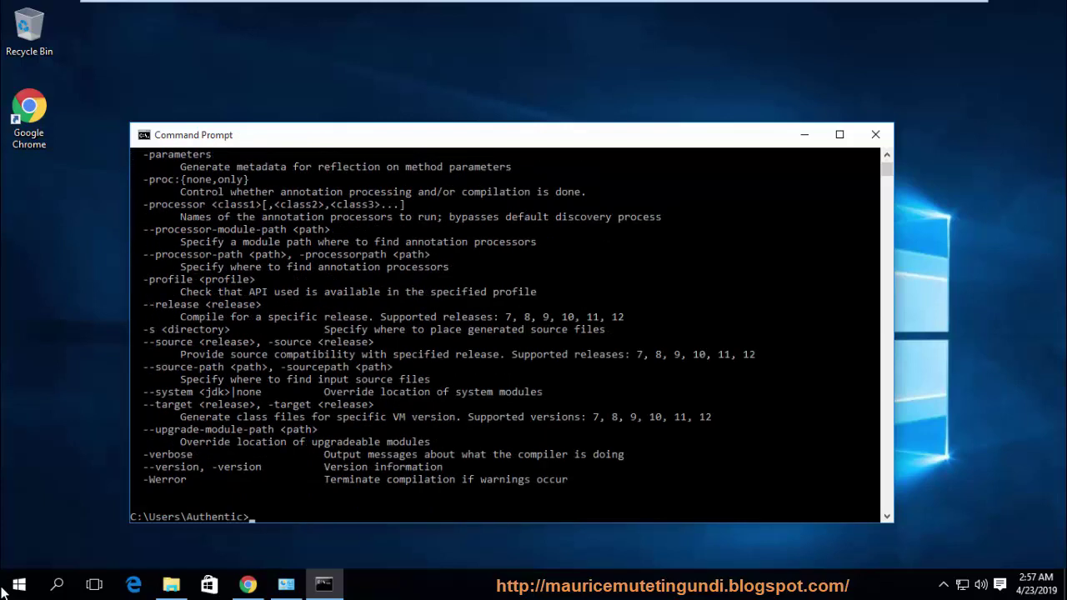
Step: Maximize the Command Prompt to review the java -version and javac output from start to end, and restore the window's size
click(839, 134)
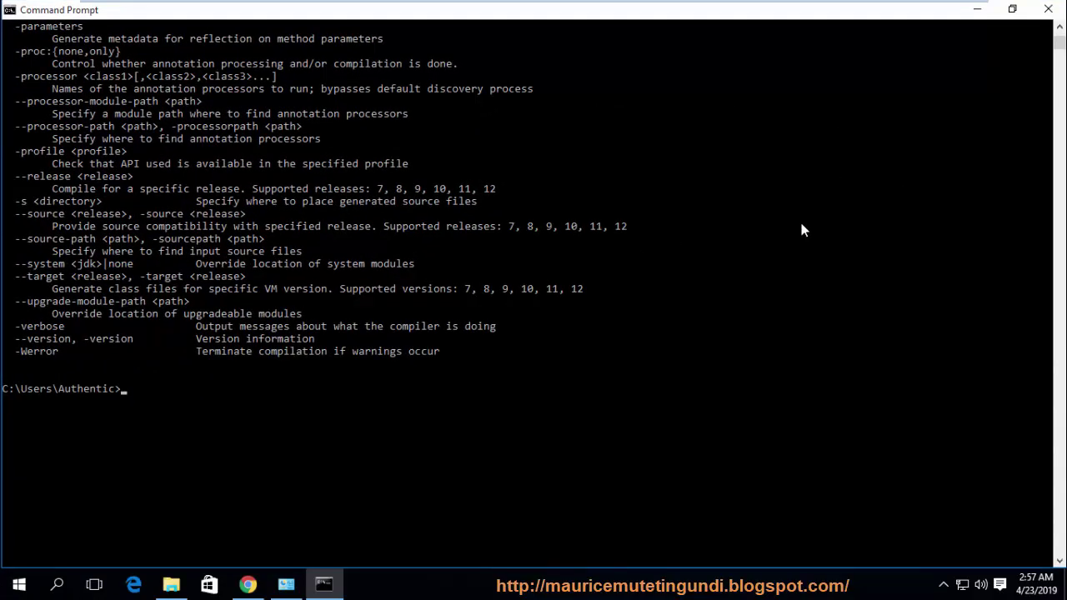
scroll(799, 232, up, 12)
scroll(799, 239, up, 4)
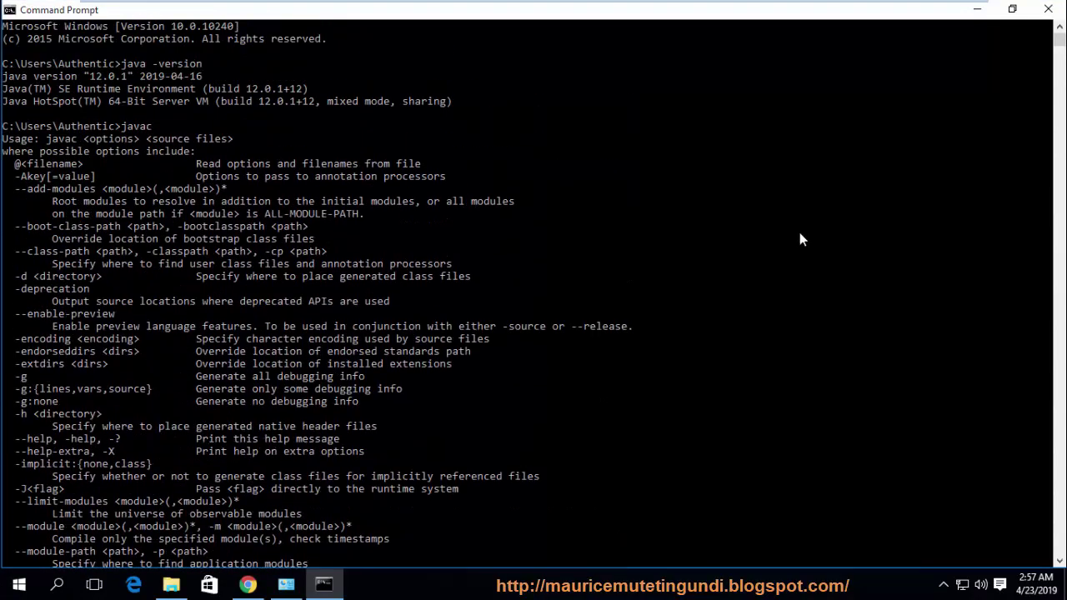
scroll(799, 239, down, 12)
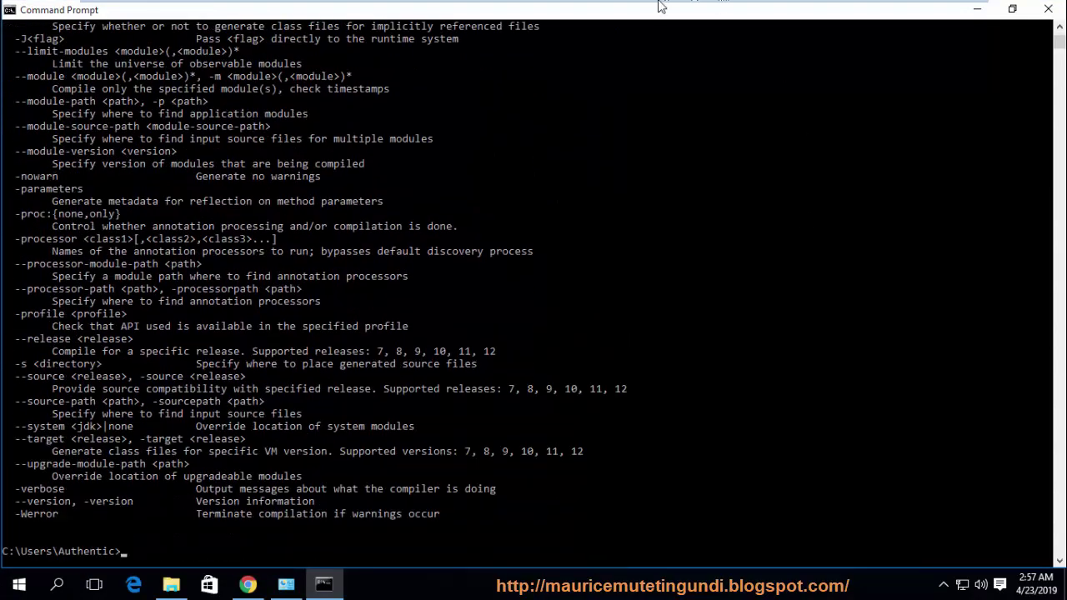
drag(666, 9, 527, 152)
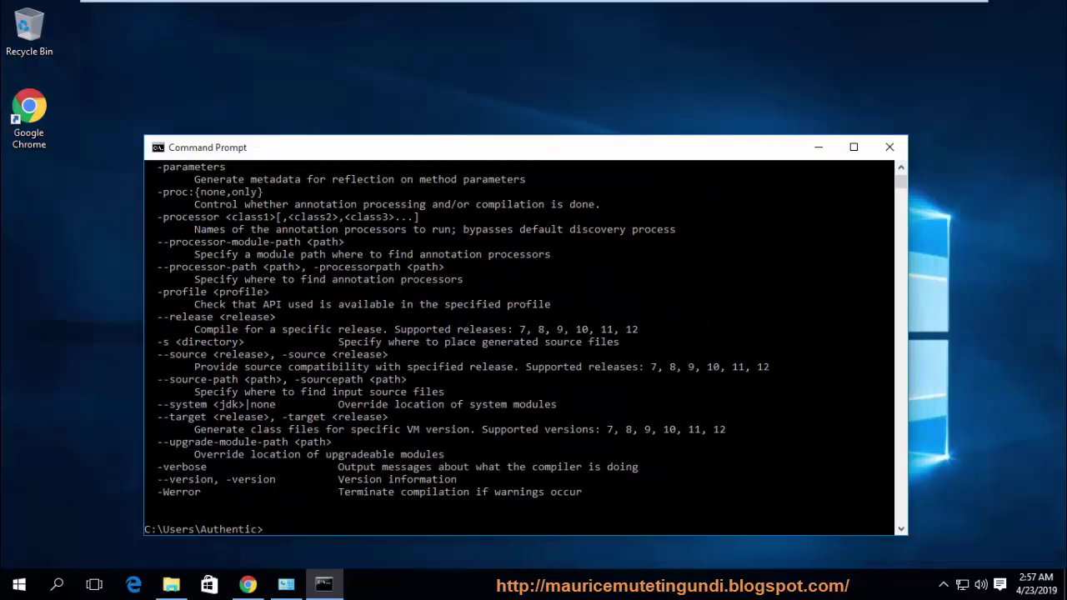